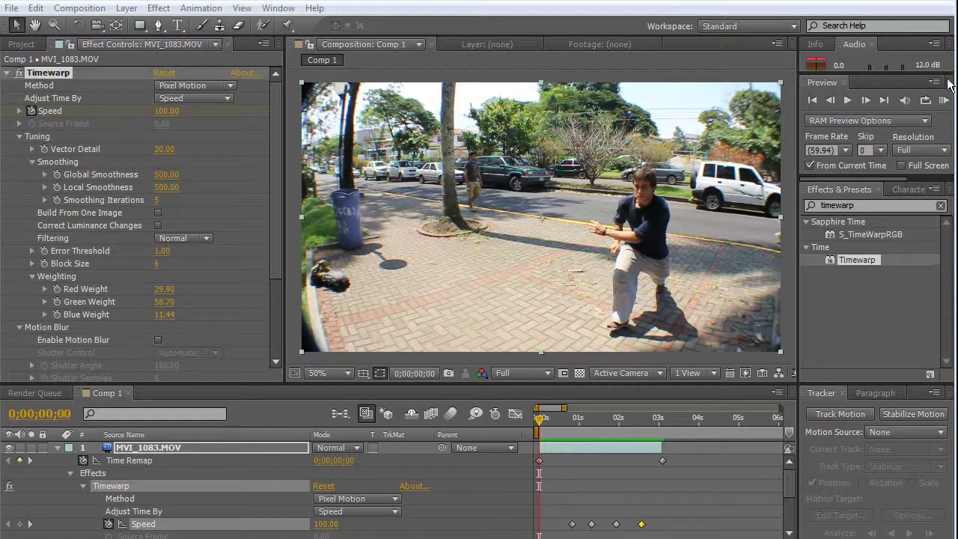
Step: Play and stop a RAM preview of the slow-motion flip, then open File > New
left_click(945, 101)
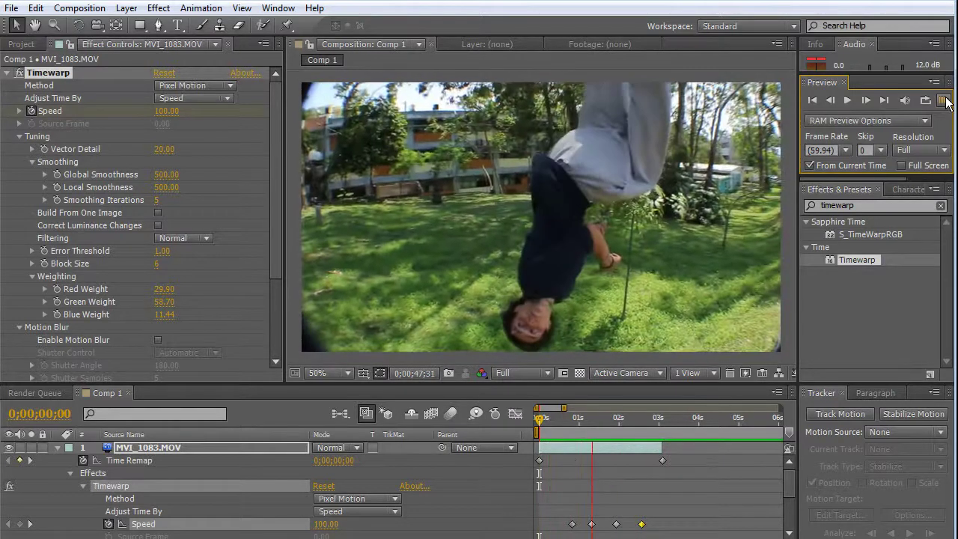
left_click(946, 101)
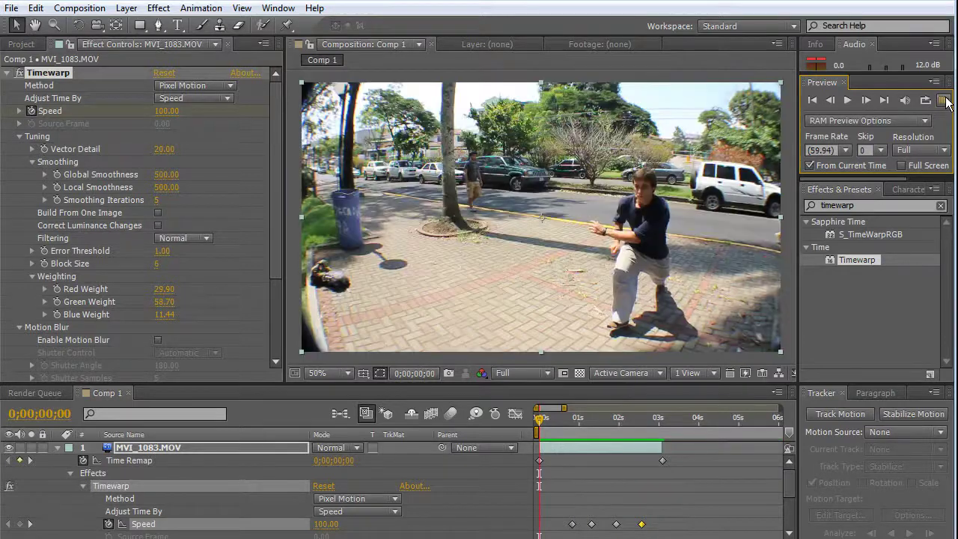
left_click(10, 9)
Step: Start a fresh empty project without saving the old one
mouse_move(28, 26)
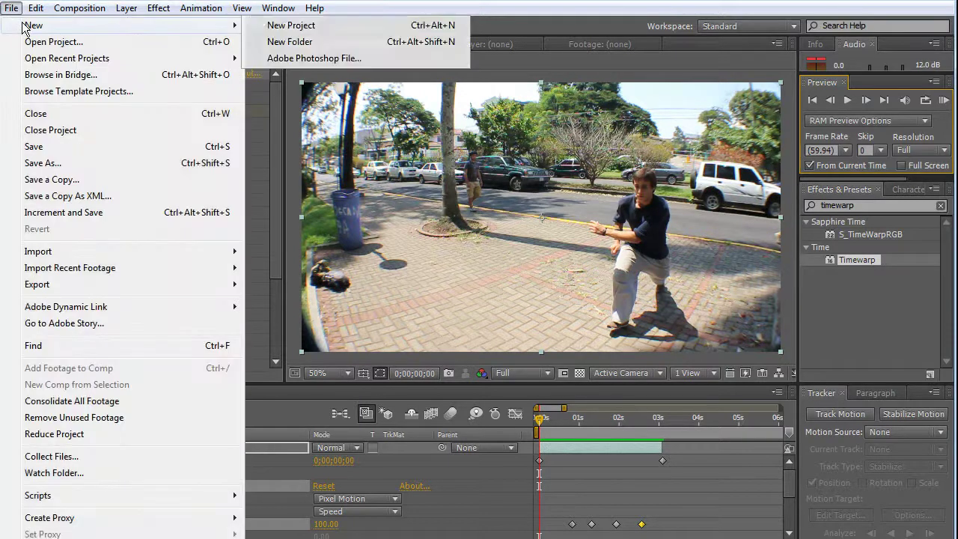
left_click(283, 26)
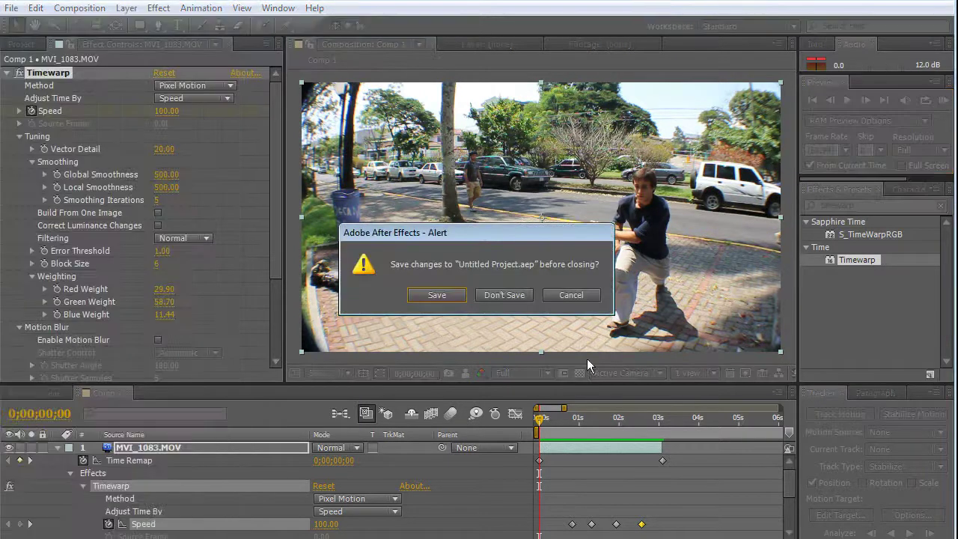
left_click(494, 292)
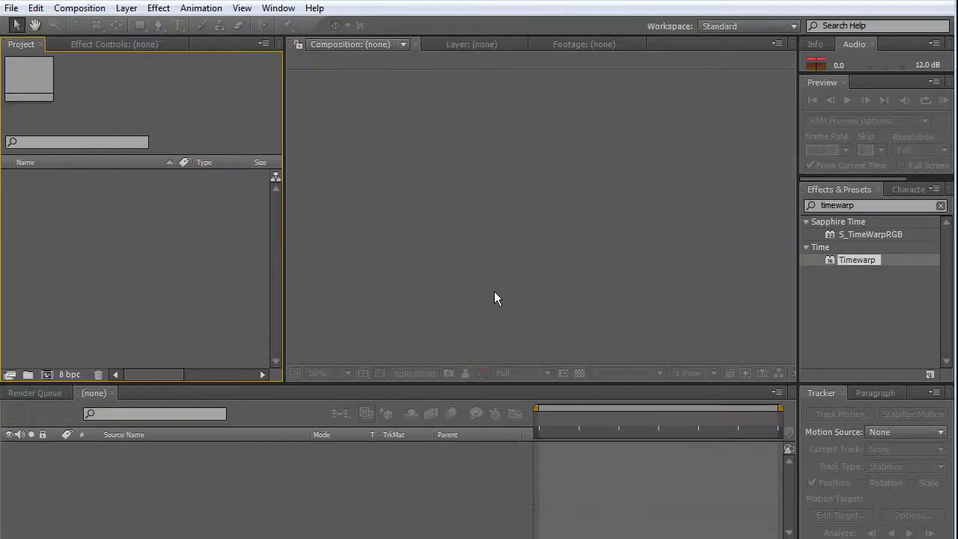
Step: Create Comp 1 as a 1280×720 composition at 60 fps
left_click(79, 8)
left_click(75, 28)
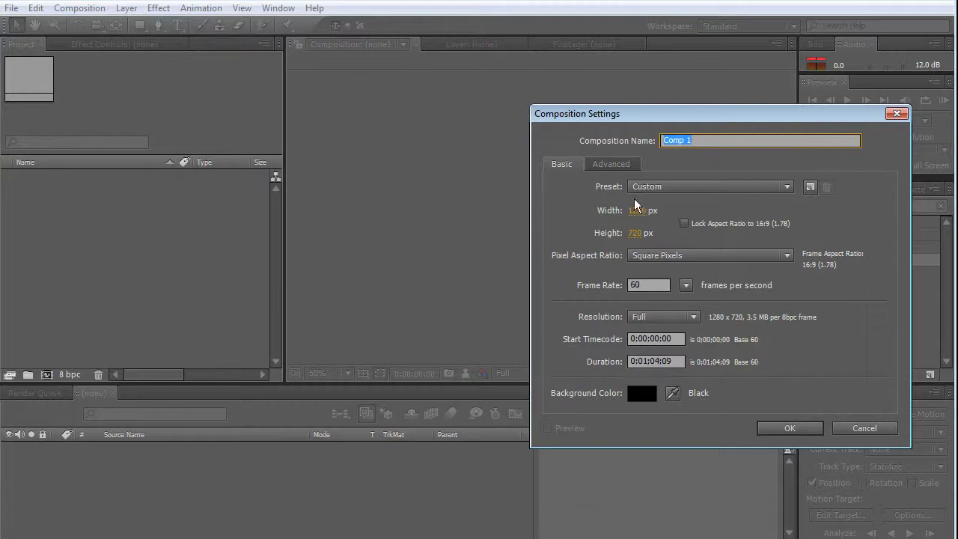
left_click(637, 210)
left_click(634, 234)
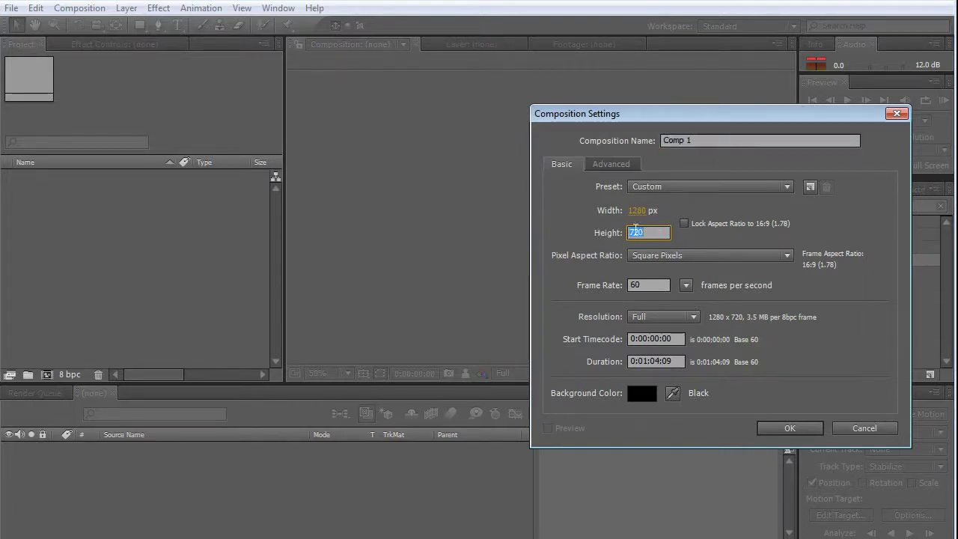
left_click(636, 287)
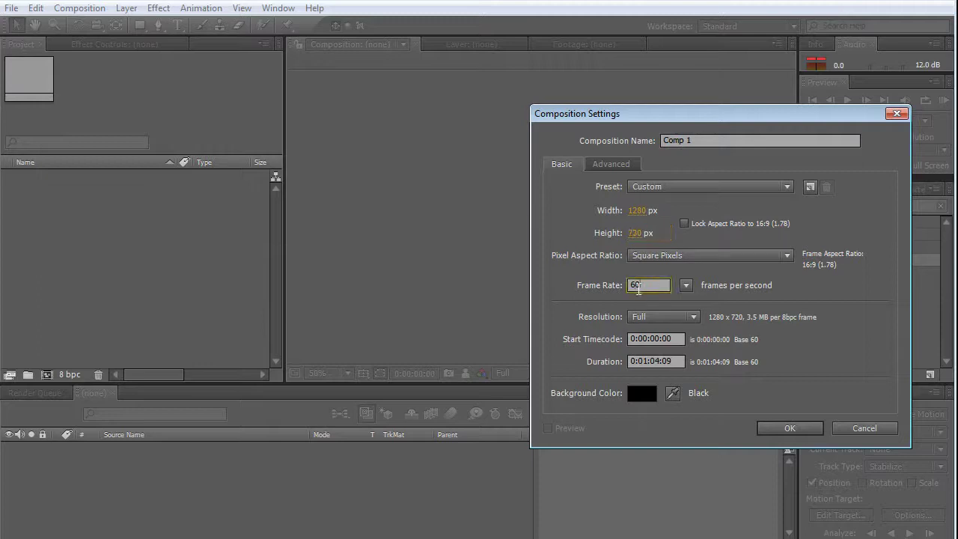
left_click(636, 285)
left_click_drag(653, 285, 633, 285)
left_click(804, 432)
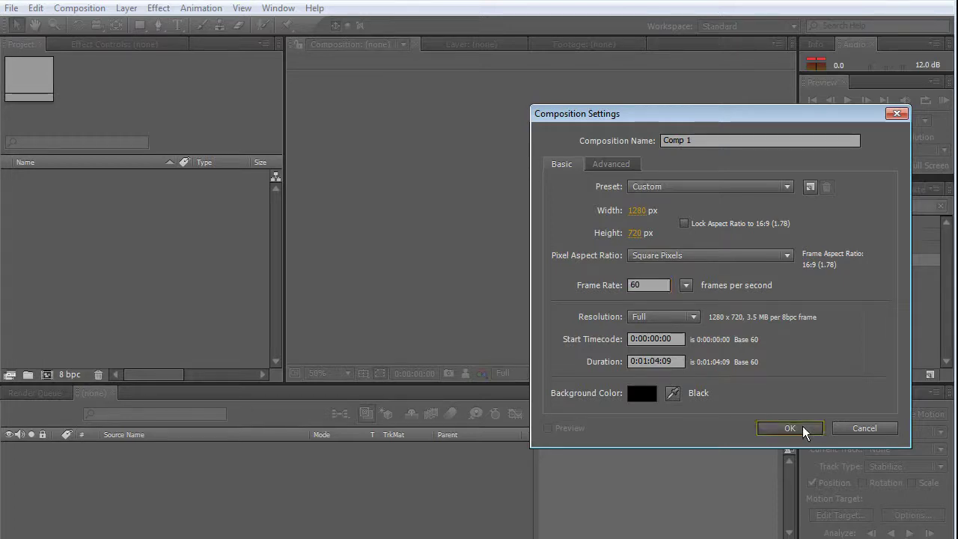
left_click(142, 270)
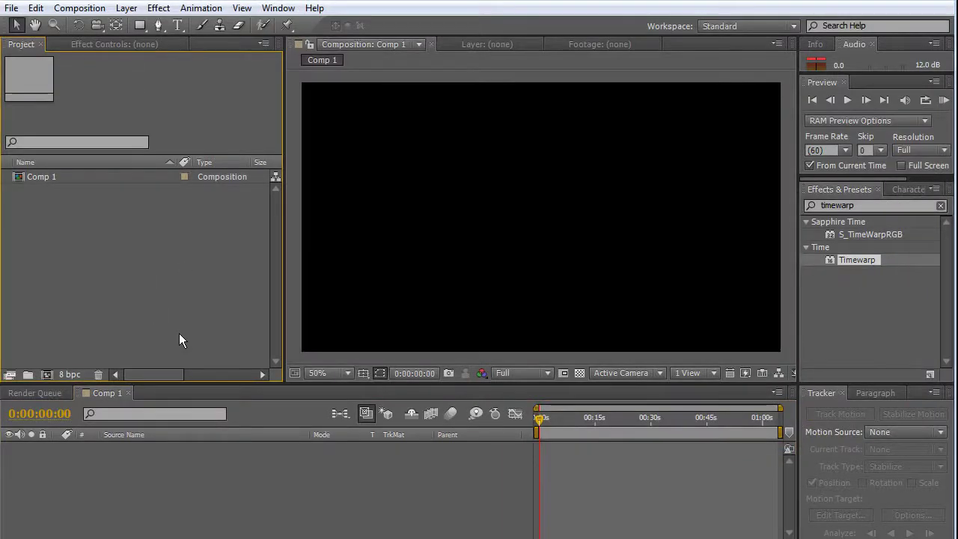
Step: Drag MVI_1083.MOV from the Parkour + Weed May 2011 folder in Explorer into the After Effects project
key("alt+Tab")
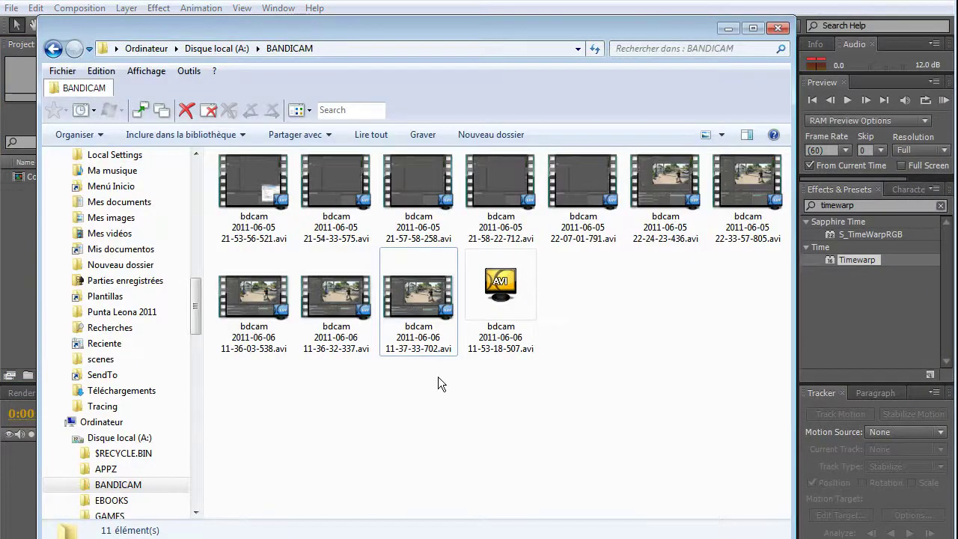
key("alt+Tab")
key("alt+Tab")
key("alt+Tab")
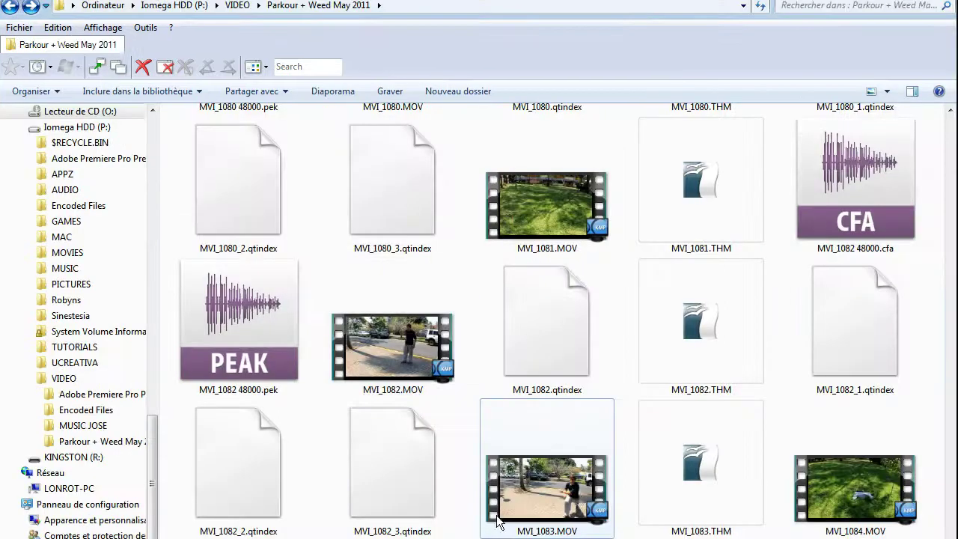
left_click_drag(545, 490, 71, 283)
key("alt+Tab")
key("alt+Tab")
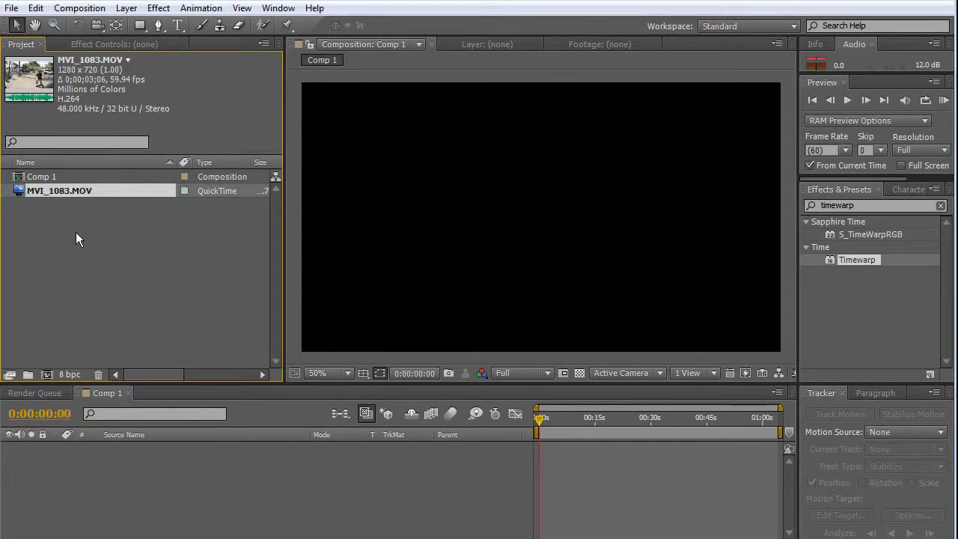
Step: Add MVI_1083.MOV to Comp 1 as a layer and enable Time Remapping on it
left_click_drag(67, 187, 139, 473)
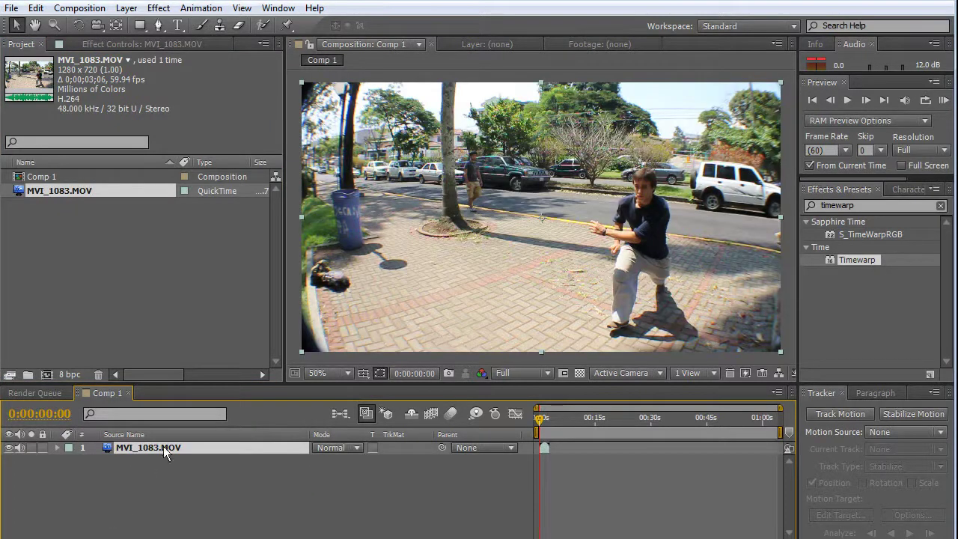
right_click(164, 447)
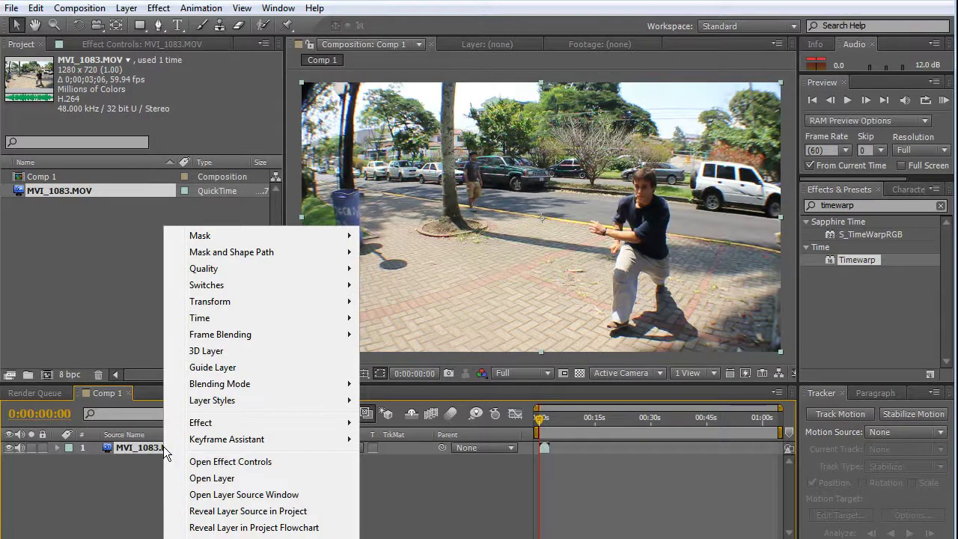
mouse_move(242, 320)
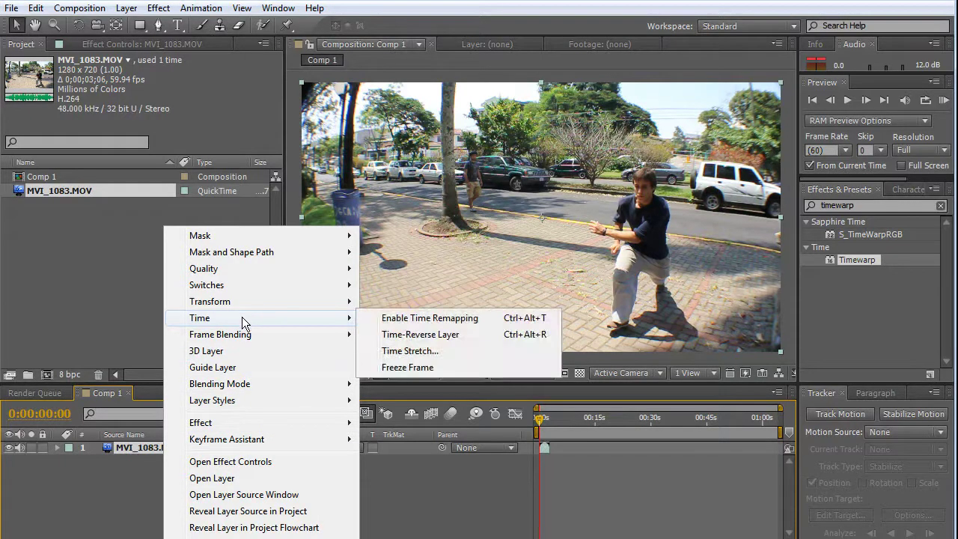
left_click(447, 322)
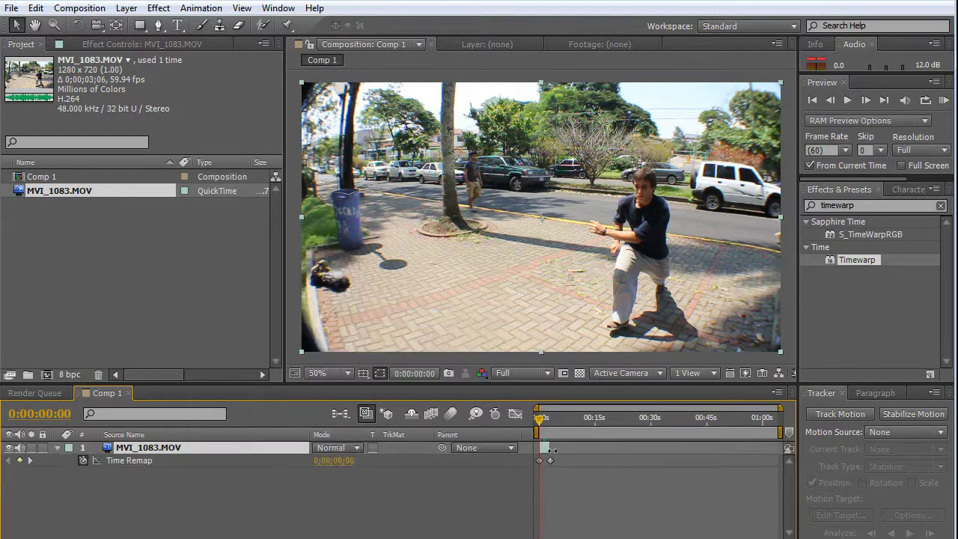
Step: Lengthen the layer's out-point, check later footage, and return to the first frame
left_click_drag(552, 449, 607, 449)
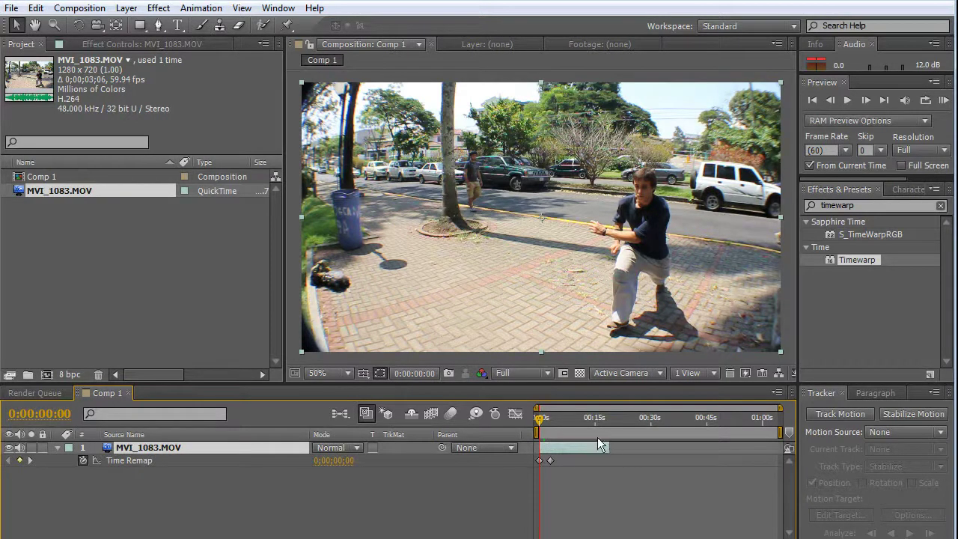
left_click_drag(538, 417, 575, 425)
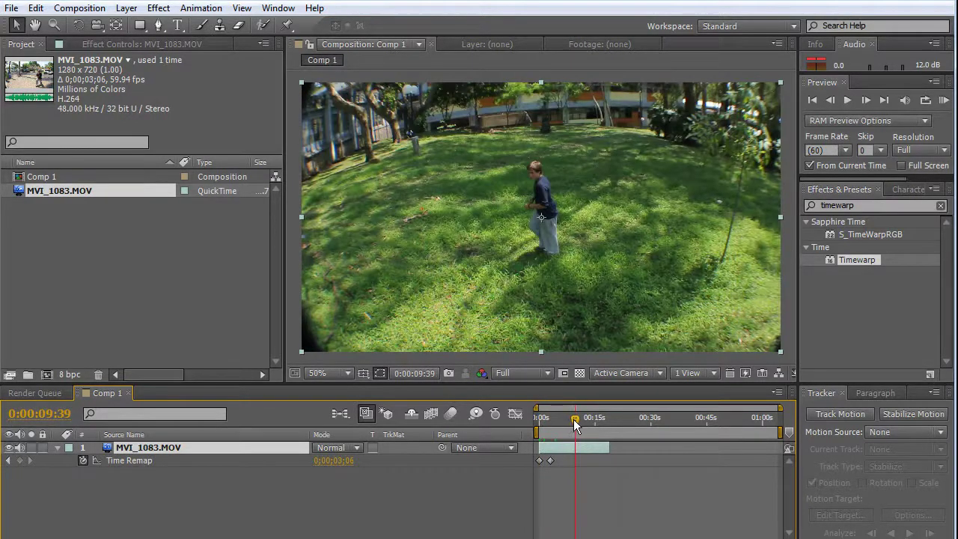
key("Home")
Step: Apply Timewarp, found by searching 'timewarp', to MVI_1083.MOV, using Pixel Motion with Speed 50
key("ctrl+z")
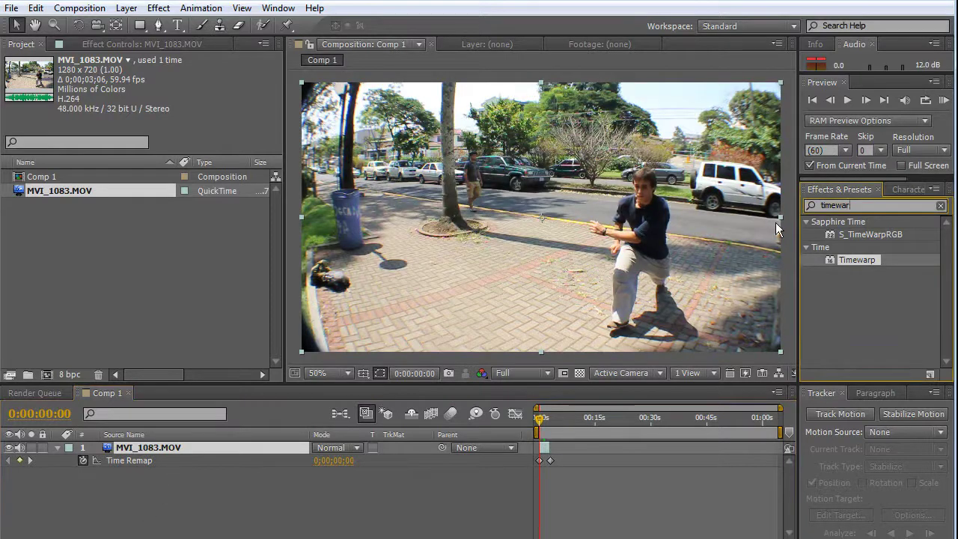
key("BackSpace")
key("BackSpace")
key("BackSpace")
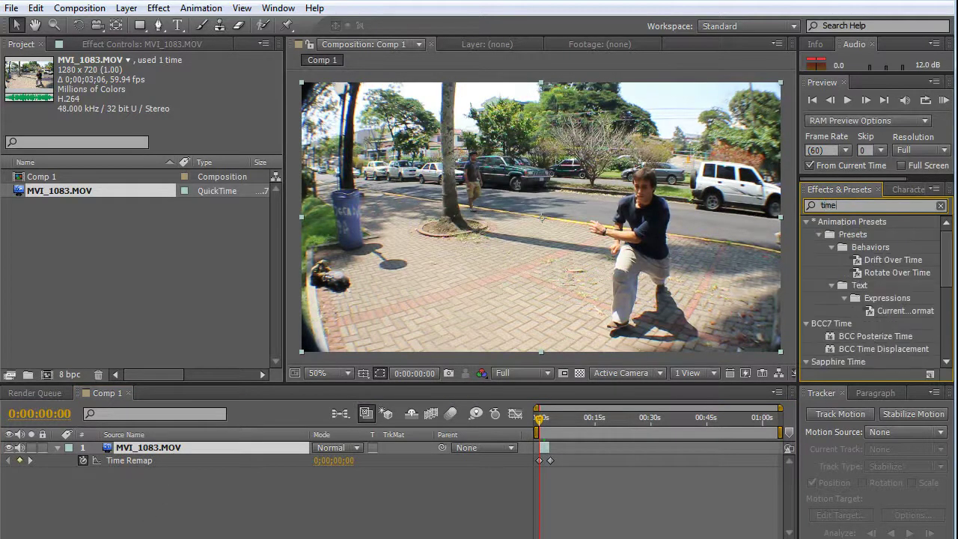
type("warp")
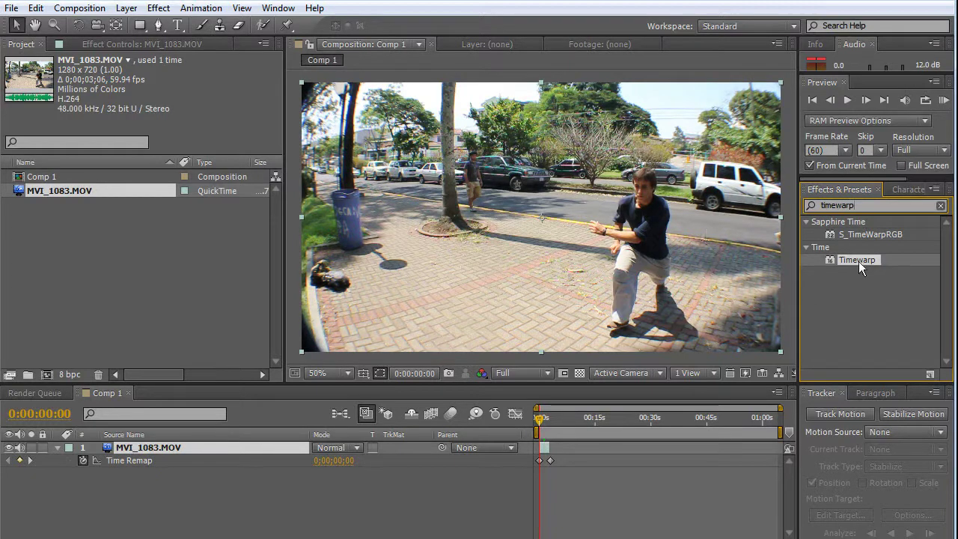
left_click_drag(858, 261, 156, 451)
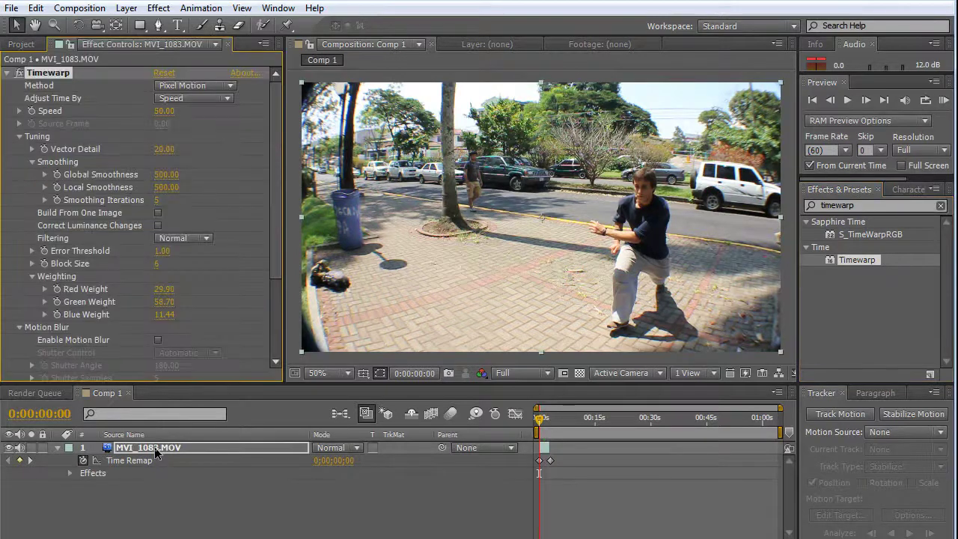
left_click_drag(273, 139, 261, 110)
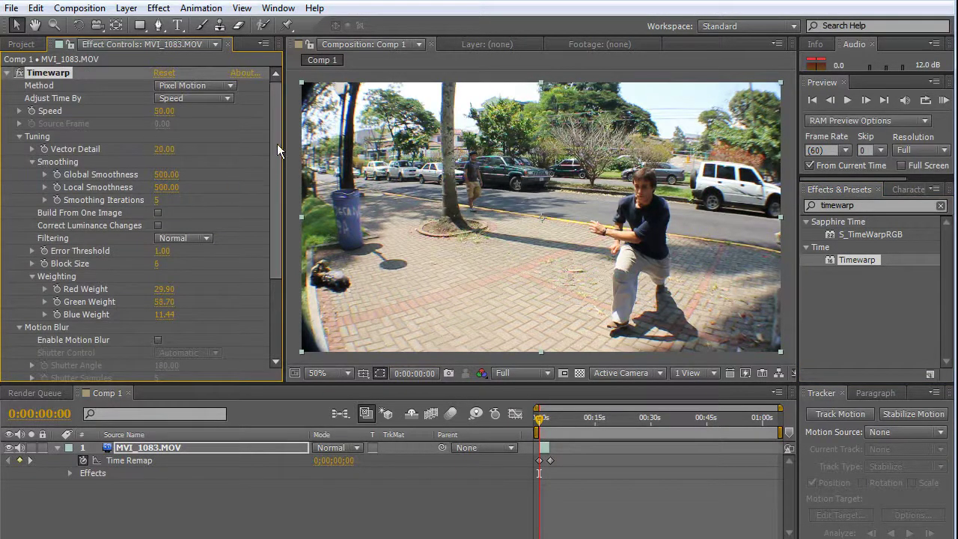
left_click(161, 111)
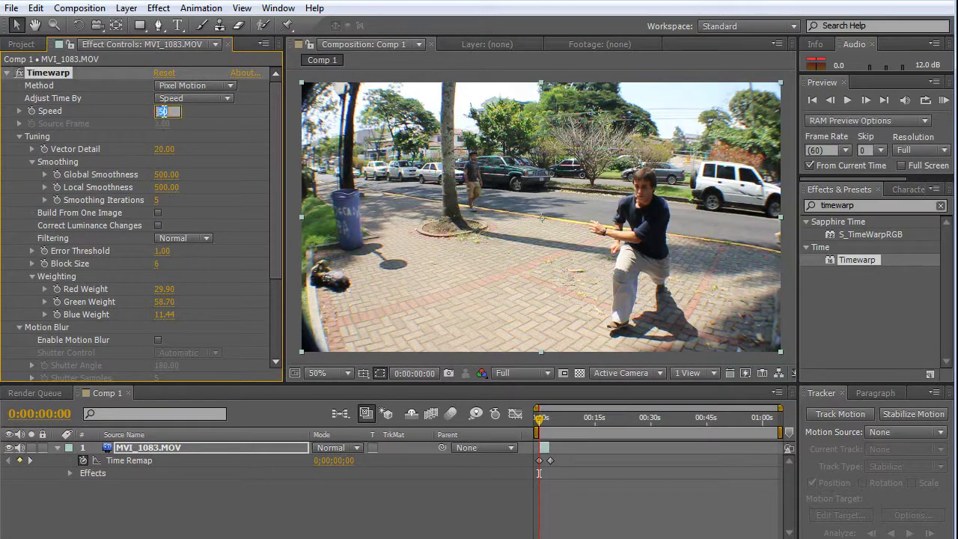
Step: Set Timewarp Speed to 100, then zoom the timeline to the flip and show the layer's Effects
type("100")
key("Return")
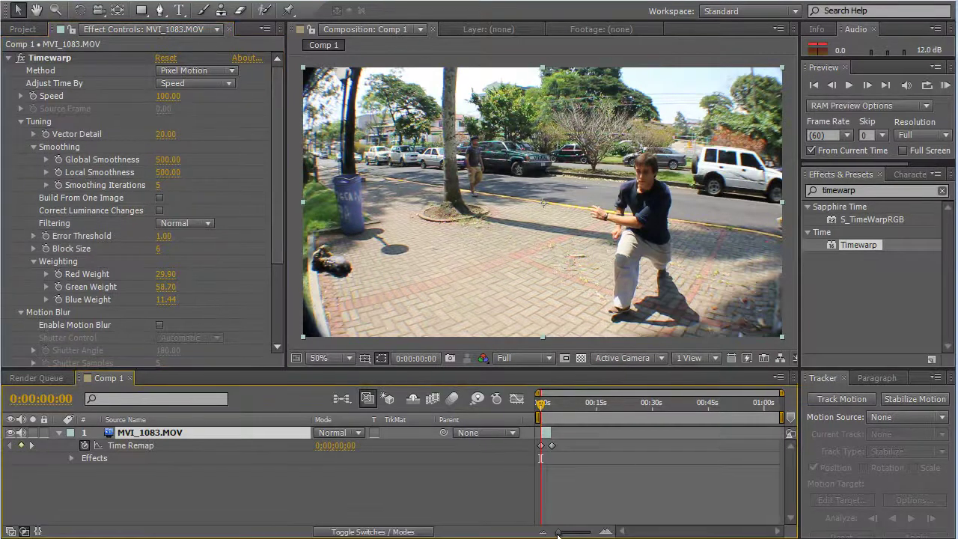
left_click_drag(558, 532, 586, 533)
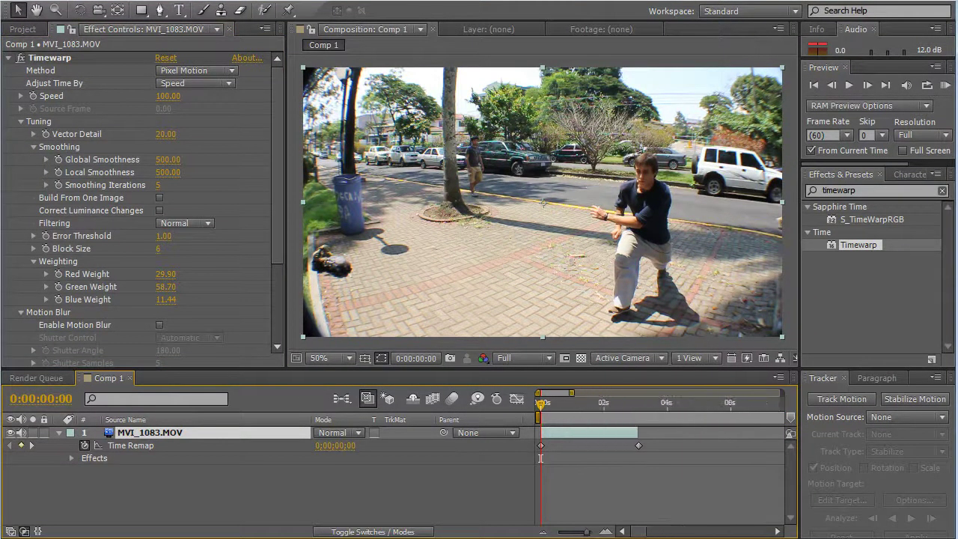
left_click(586, 408)
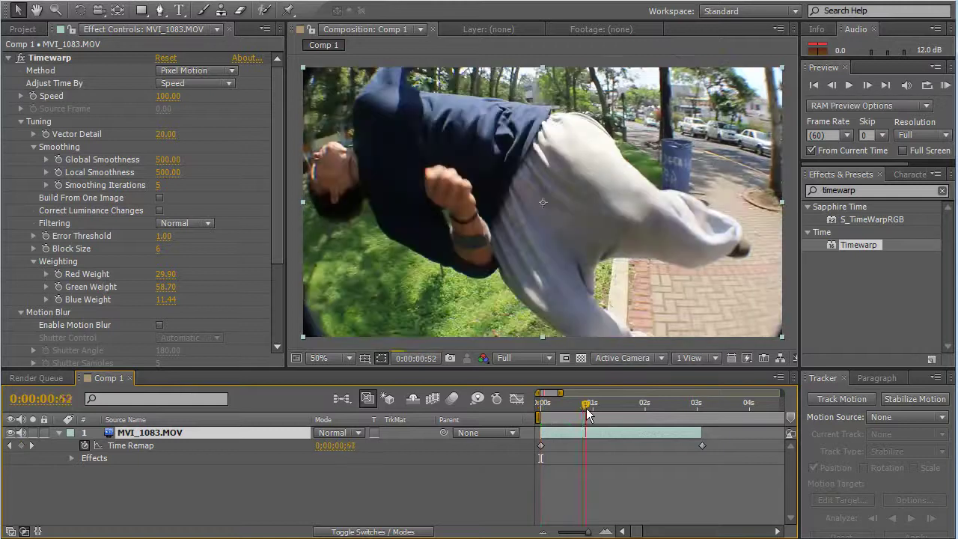
mouse_move(587, 411)
left_mouse_down()
mouse_move(546, 407)
mouse_move(596, 402)
left_mouse_up()
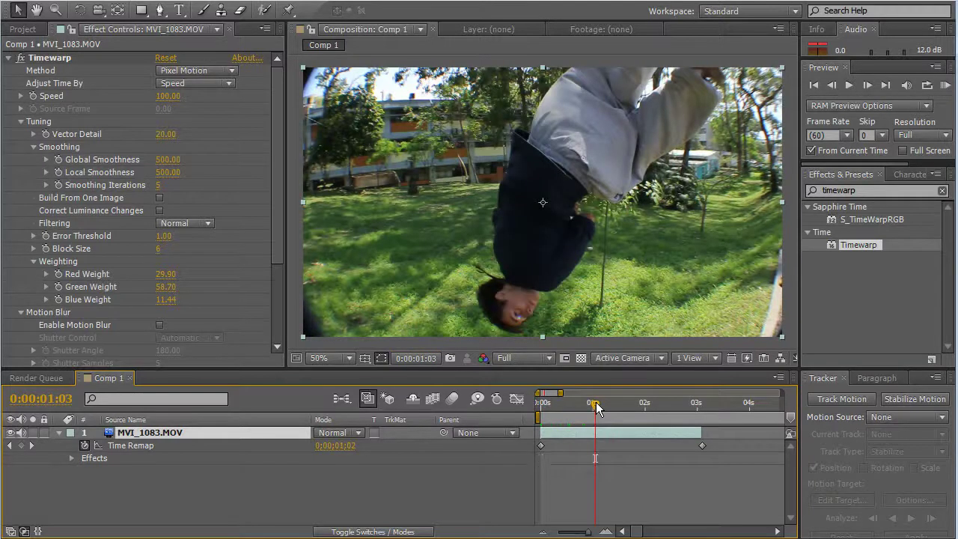
left_click(71, 457)
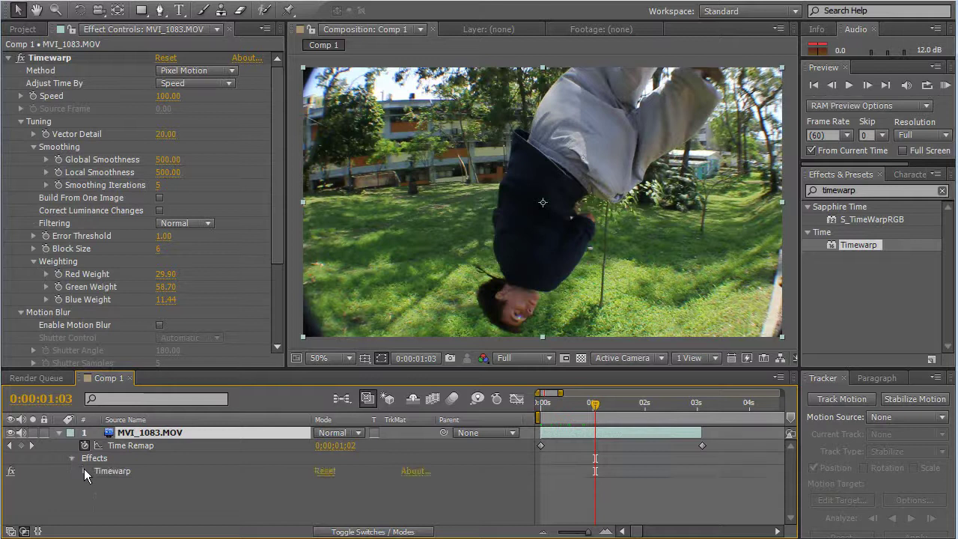
Step: Keyframe Timewarp Speed at 100 just before the flip, dropping to 2 at 1:03
left_click(84, 469)
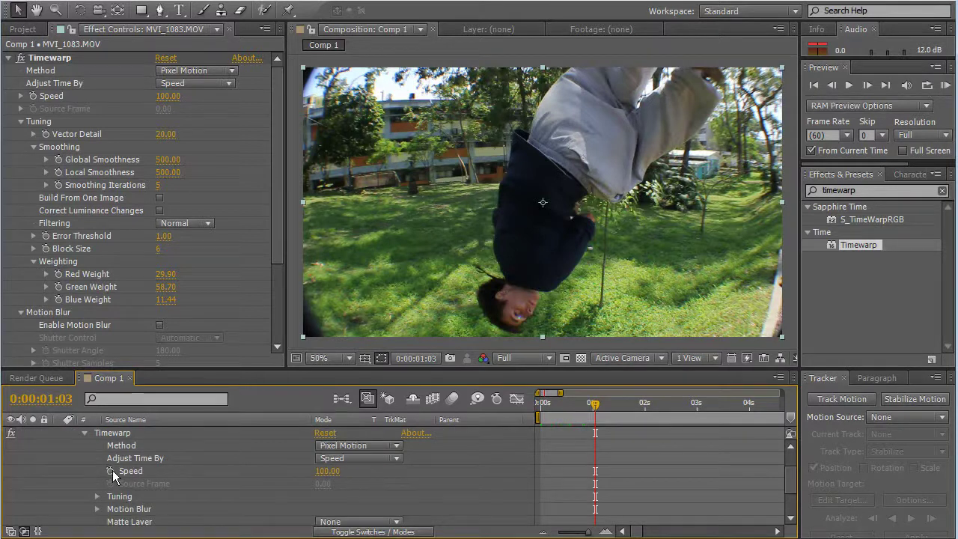
left_click(112, 472)
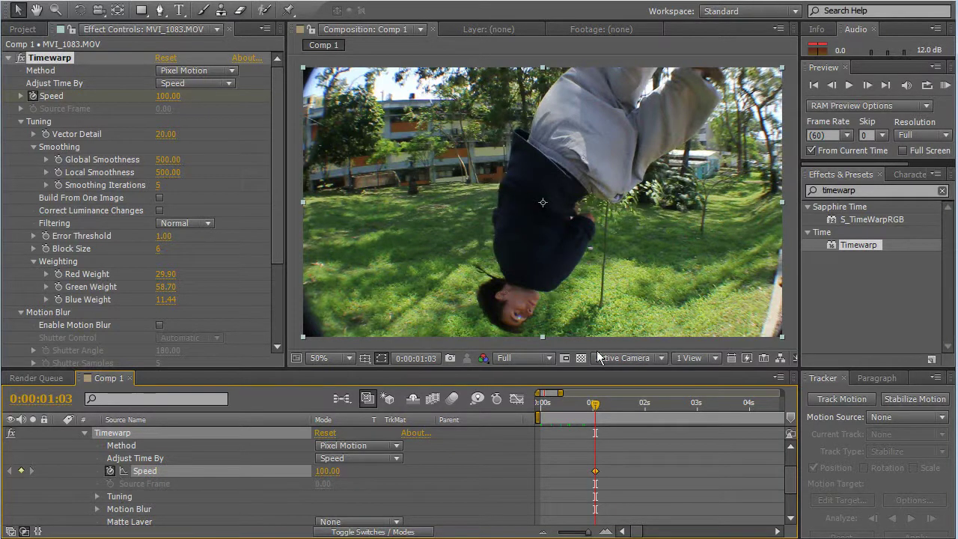
left_click_drag(595, 474, 577, 476)
left_click(22, 471)
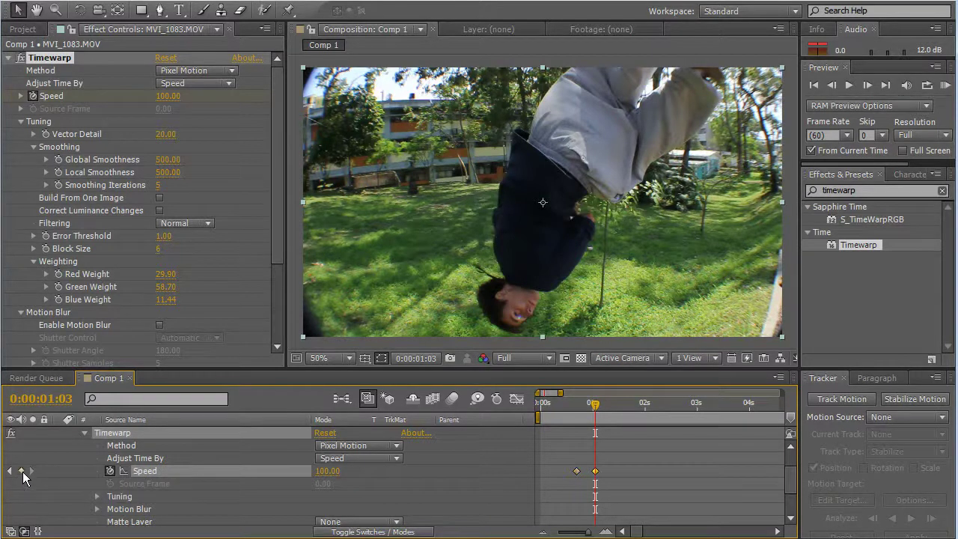
double_click(595, 470)
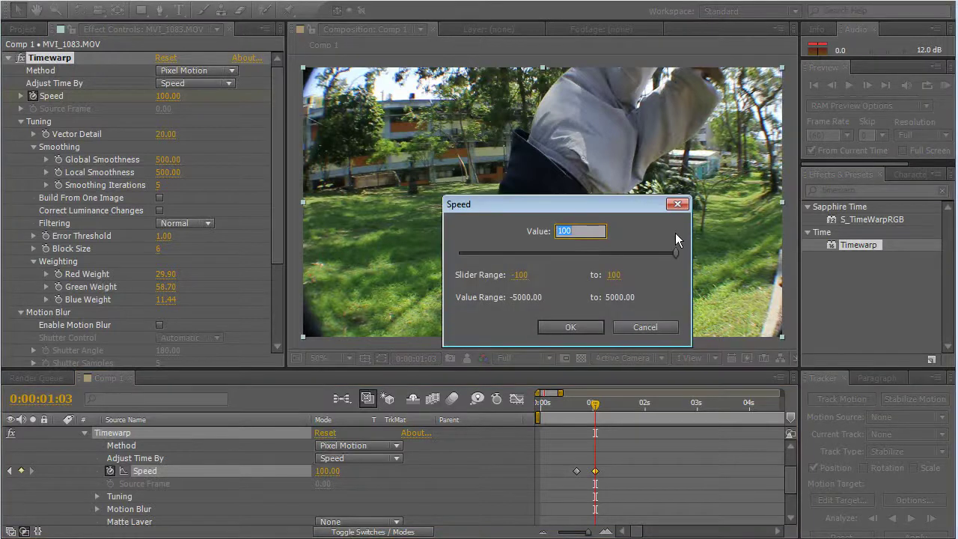
type("2")
key("Return")
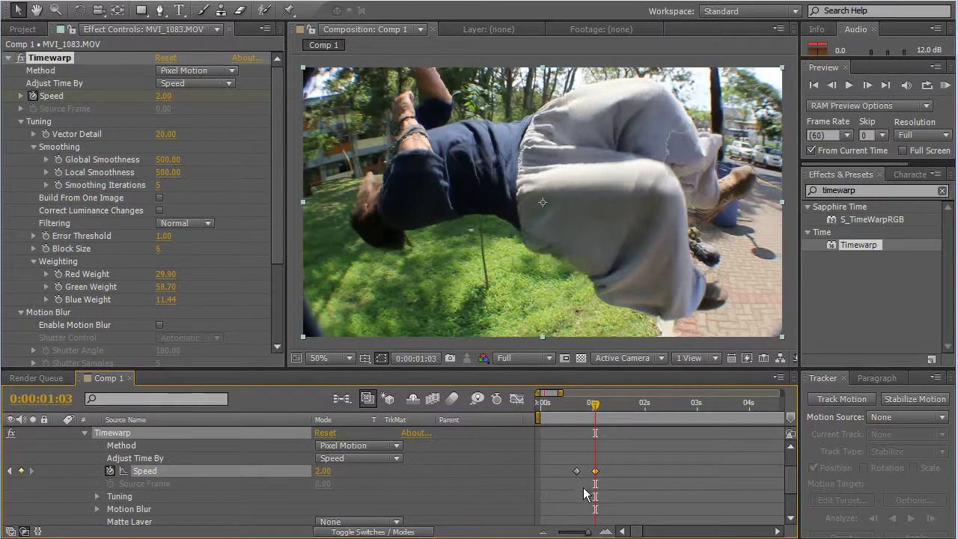
Step: Nudge the 100 and 2 Speed keyframes to line up with the flip
left_click_drag(576, 470, 583, 471)
left_click(596, 404)
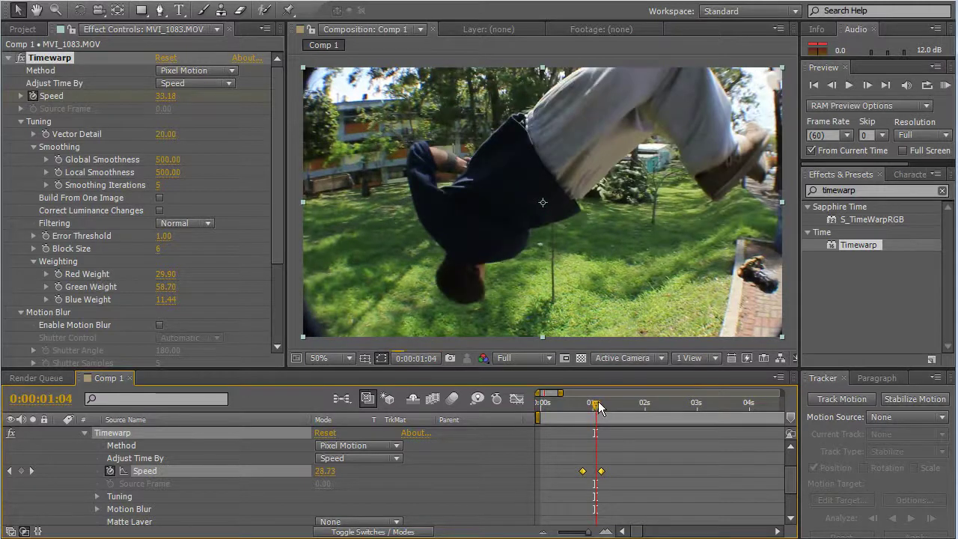
left_click_drag(598, 403, 603, 403)
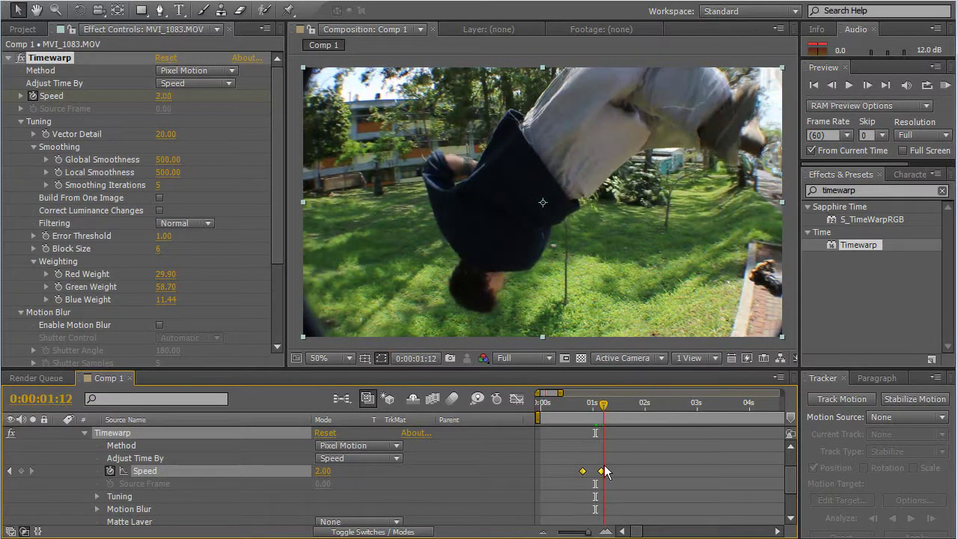
left_click_drag(604, 467, 610, 468)
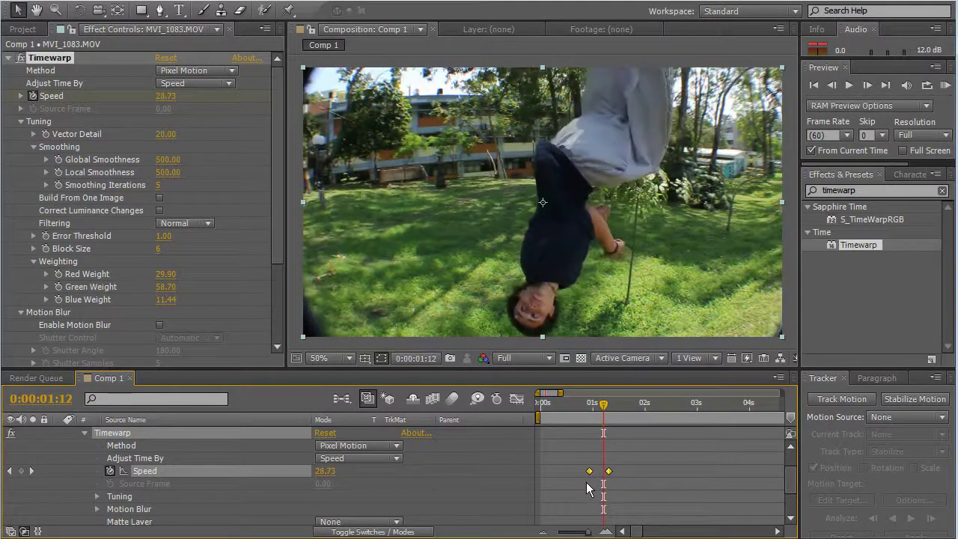
left_click(575, 472)
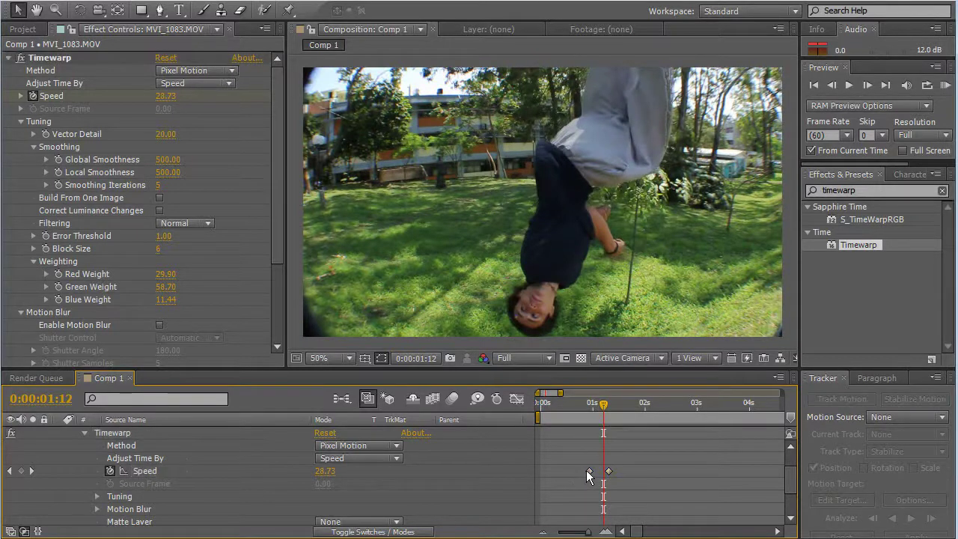
left_click_drag(585, 470, 617, 472)
Step: Add Speed keyframes holding 2 at 1:58 and 2:41
left_click(607, 409)
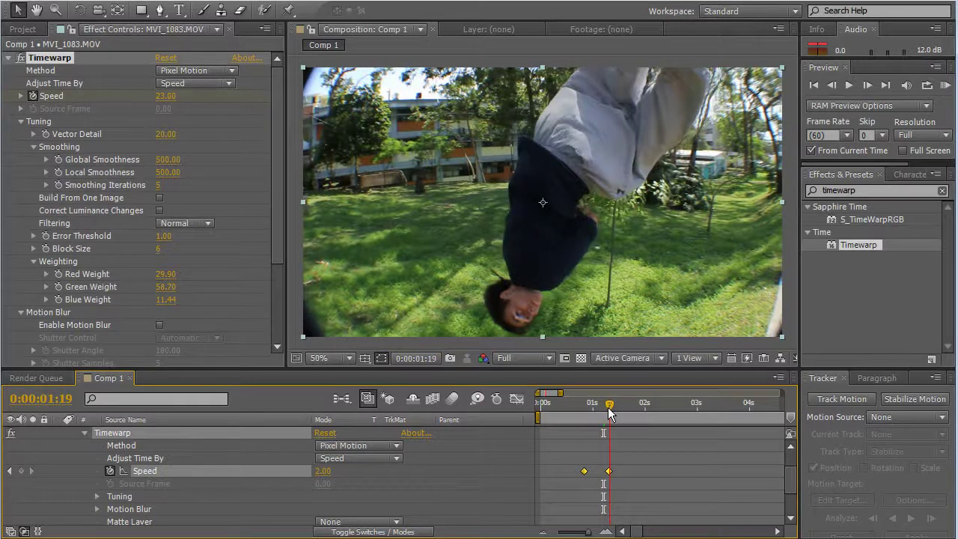
left_click_drag(608, 407, 643, 417)
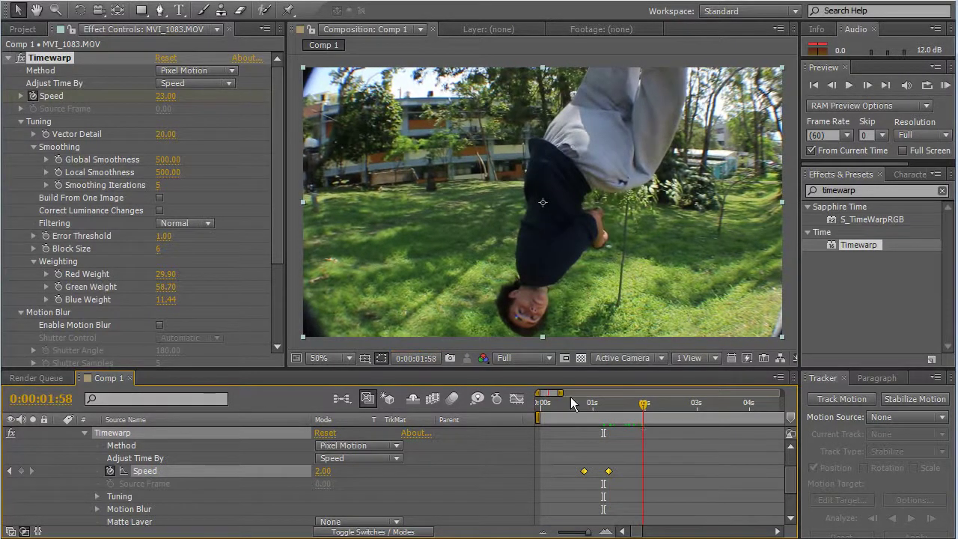
left_click(23, 472)
left_click_drag(643, 417, 680, 420)
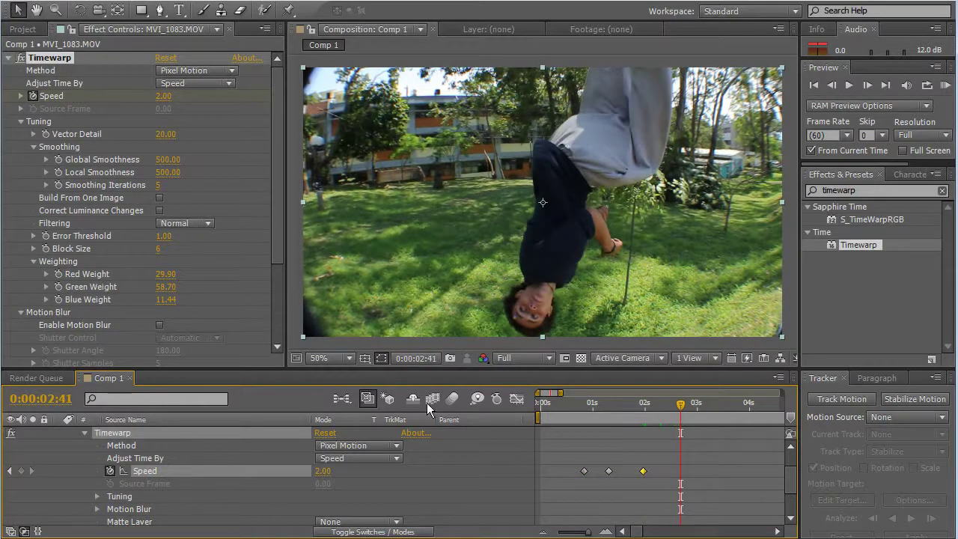
left_click(21, 472)
Step: Set the 2:41 Speed keyframe to 100 and move the time indicator back to about 0:46
double_click(681, 472)
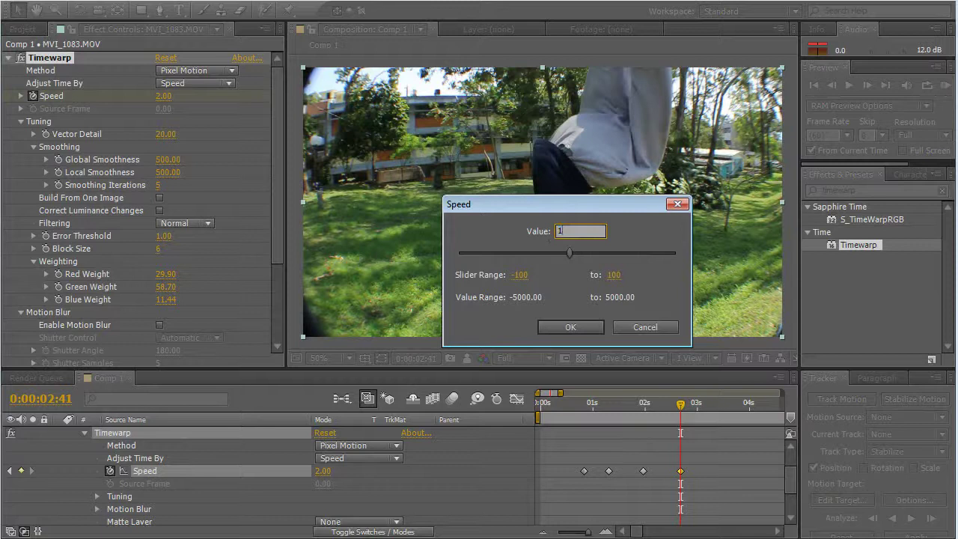
key("Return")
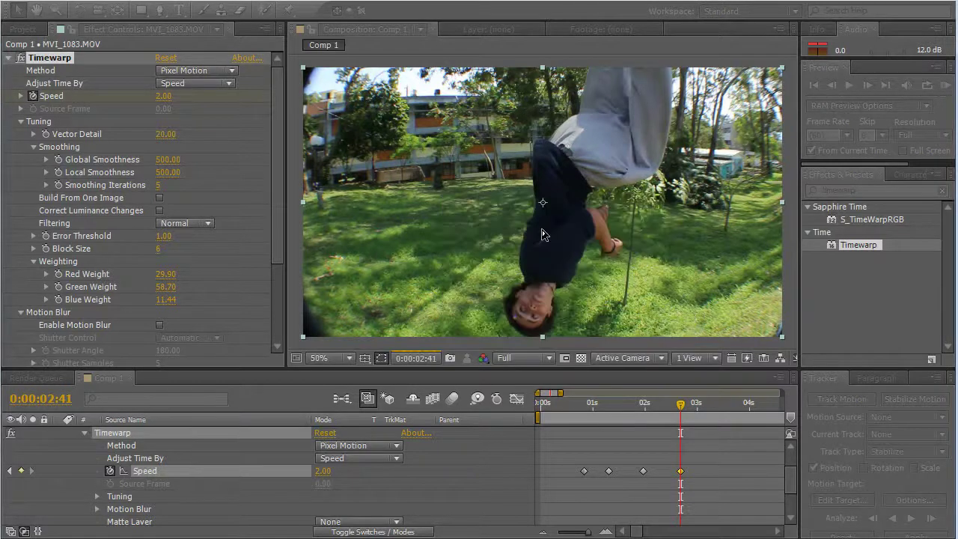
left_click_drag(678, 404, 583, 409)
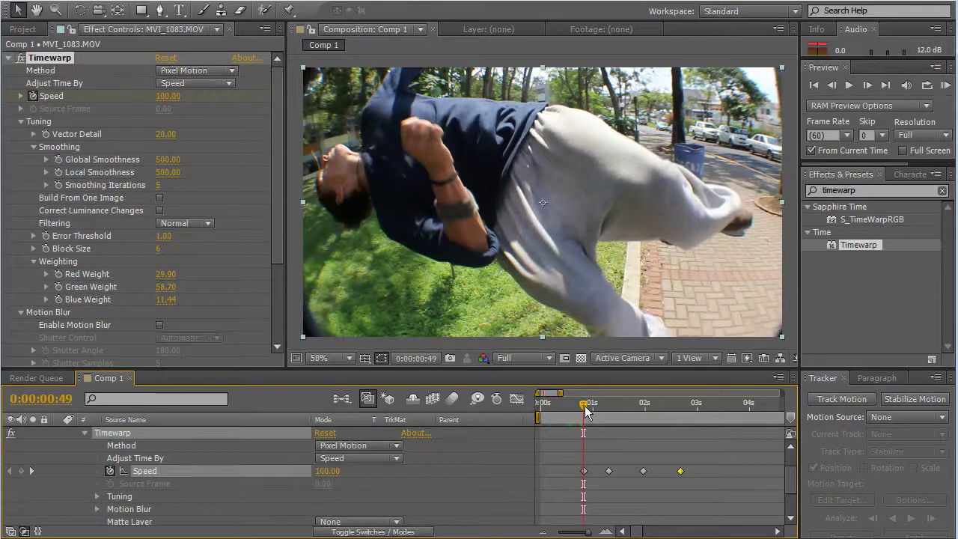
left_click_drag(584, 417, 682, 418)
left_click_drag(588, 415, 506, 416)
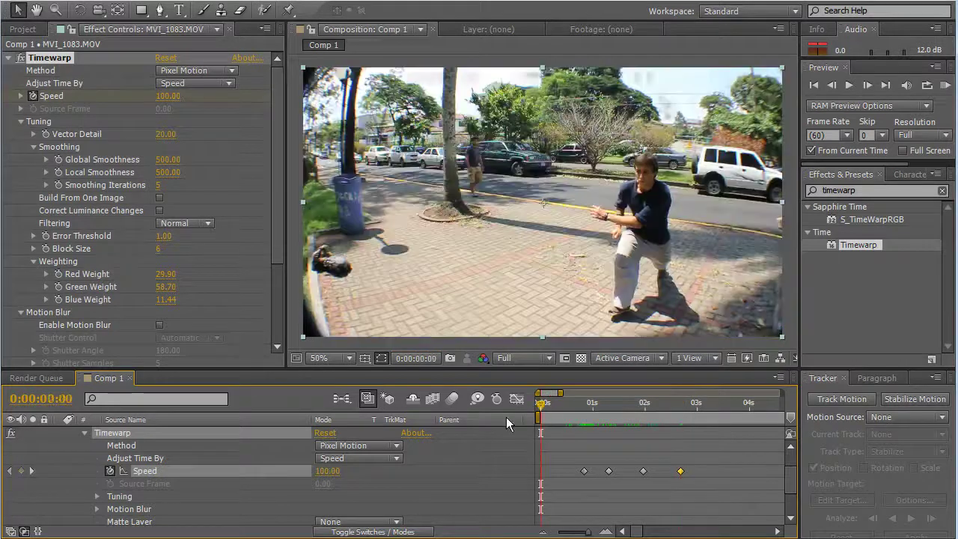
Step: Check the upside-down moment, then return to frame 0 and RAM-preview the slow-motion flip
left_click(944, 86)
left_click_drag(556, 404, 623, 407)
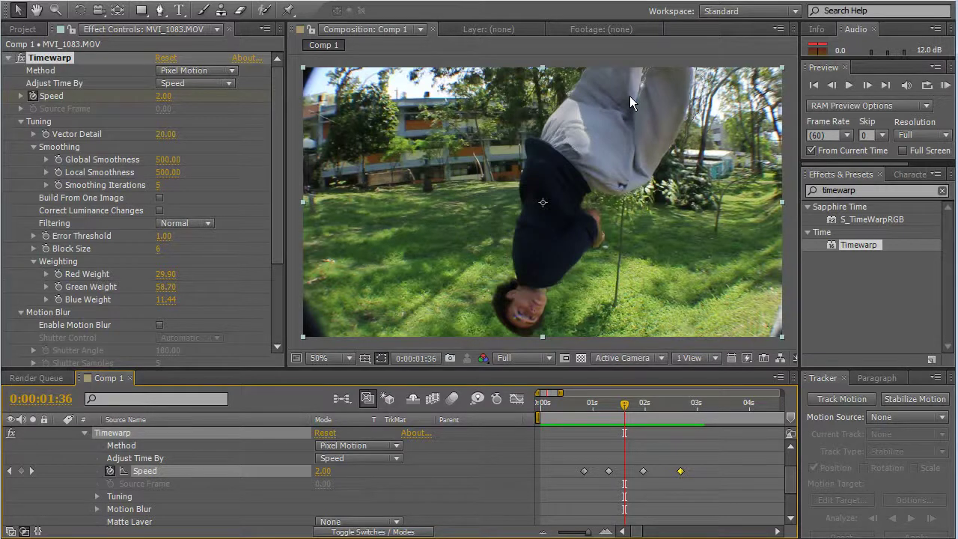
left_click(52, 447)
scroll(53, 448, "up", 1)
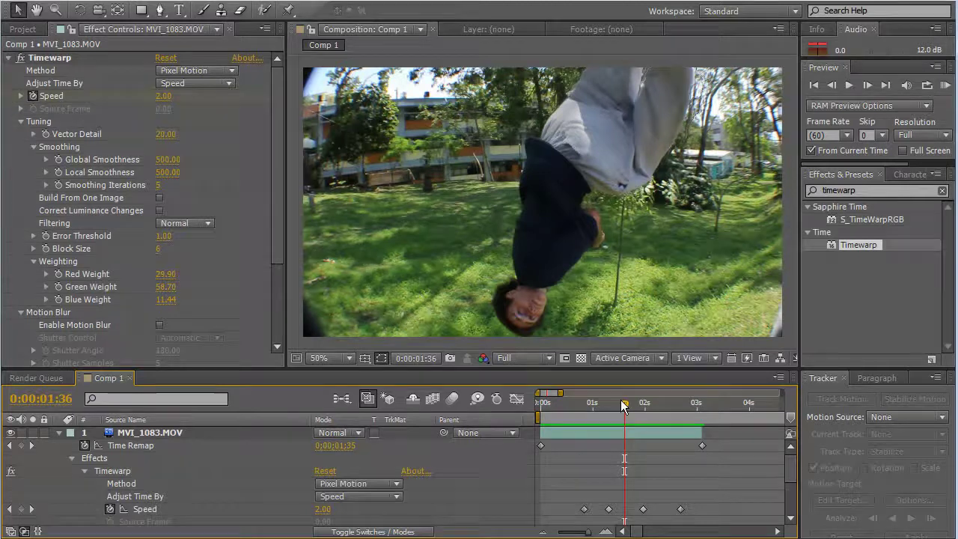
left_click_drag(620, 400, 502, 401)
left_click(947, 85)
left_click(948, 84)
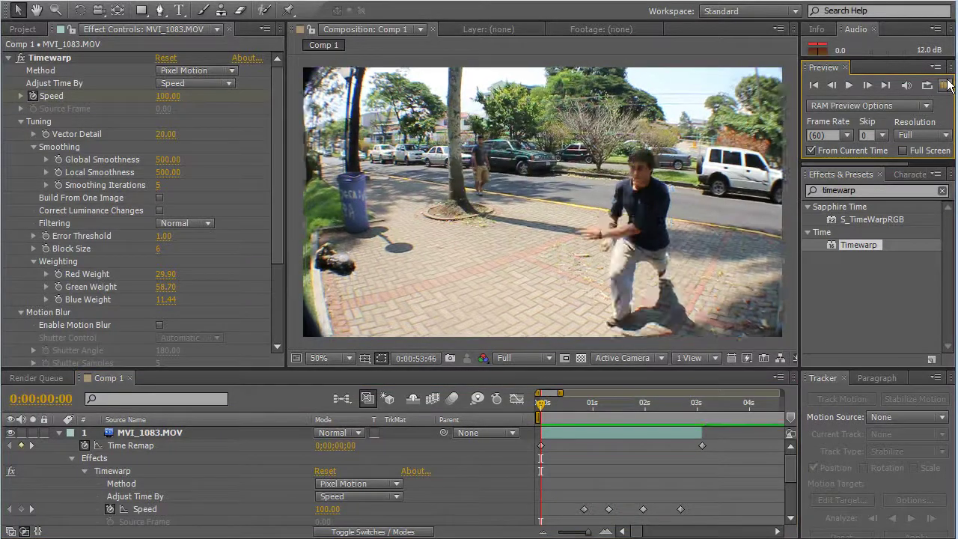